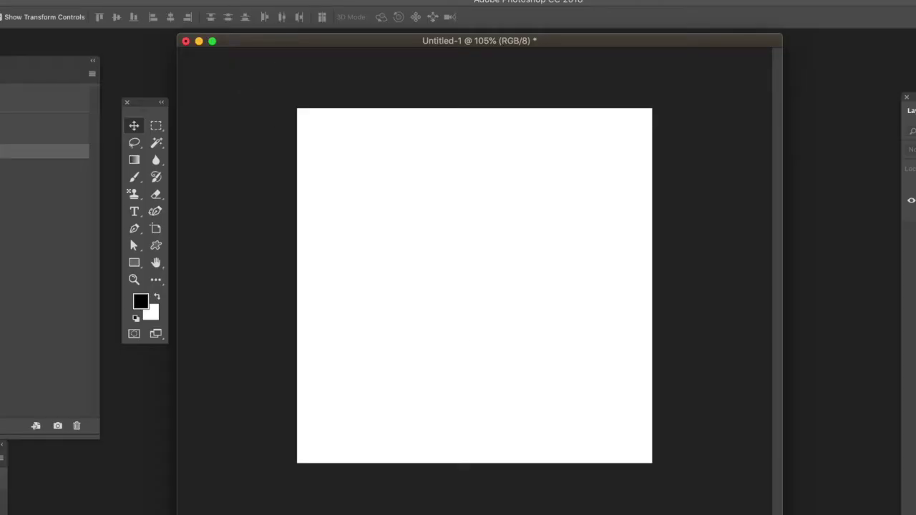
Step: Confirm Snap To Guides is ticked in the View menu and review the Show options without changes
left_click(236, 0)
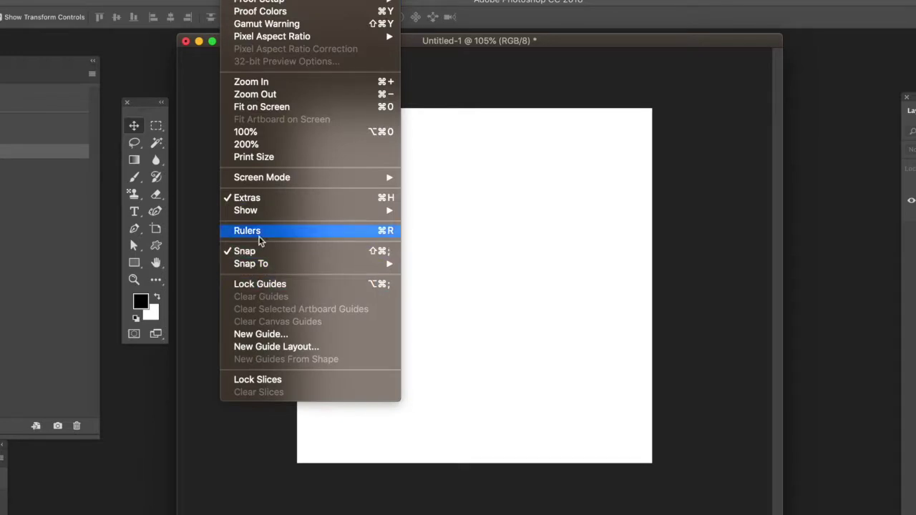
mouse_move(259, 266)
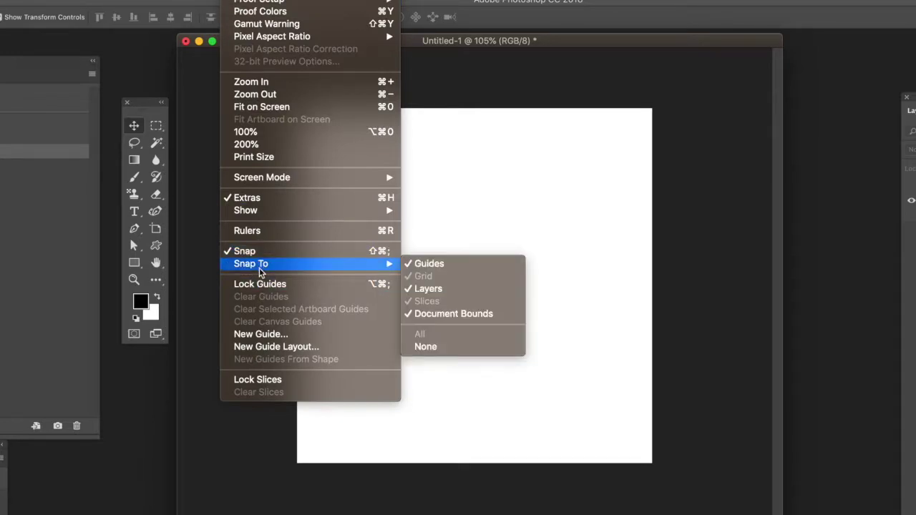
mouse_move(272, 210)
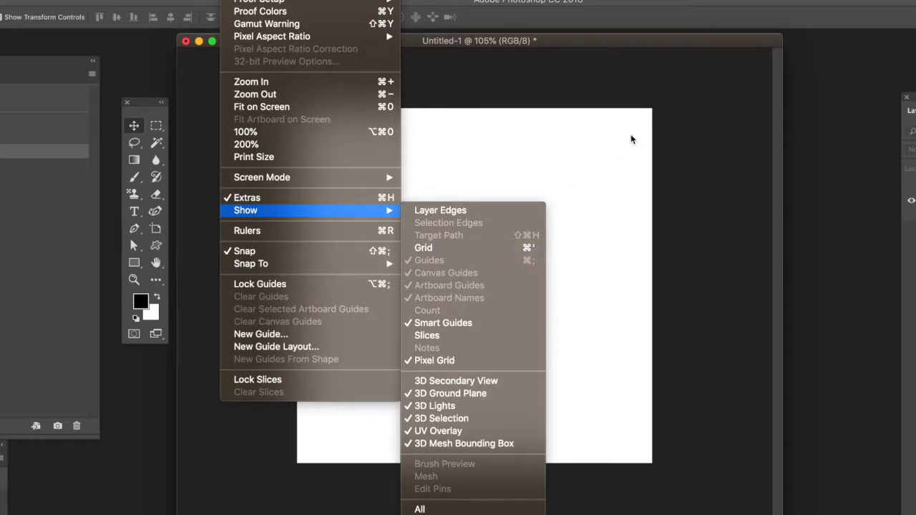
left_click(470, 43)
Step: Add a vertical guide at 2 cm, then drag it slightly left
left_click(236, 0)
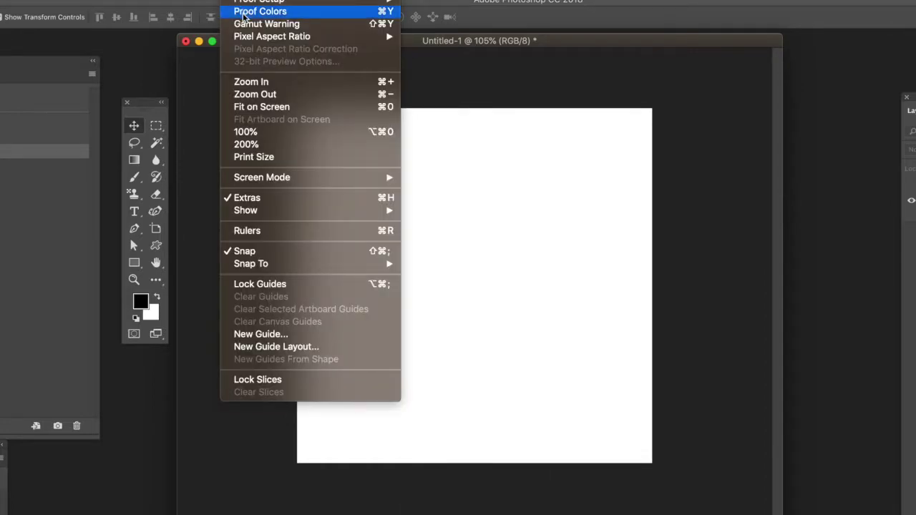
left_click(306, 334)
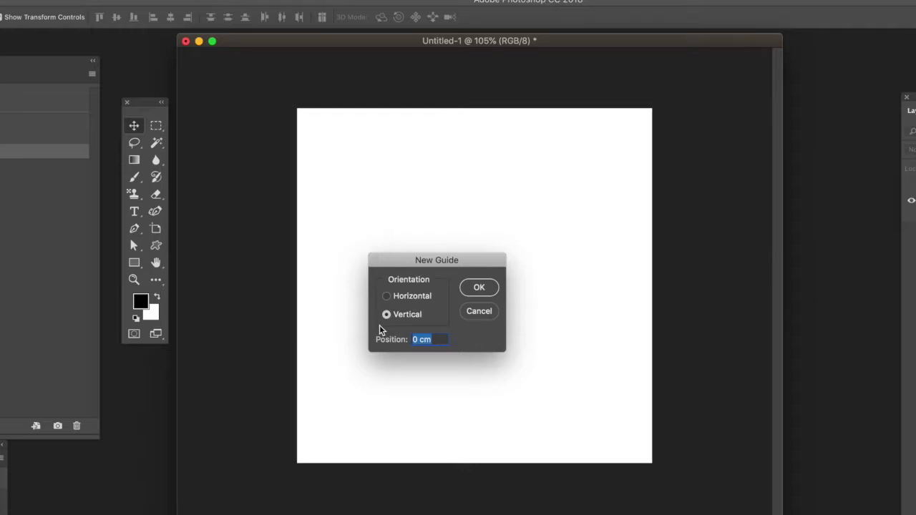
type("2")
left_click(479, 288)
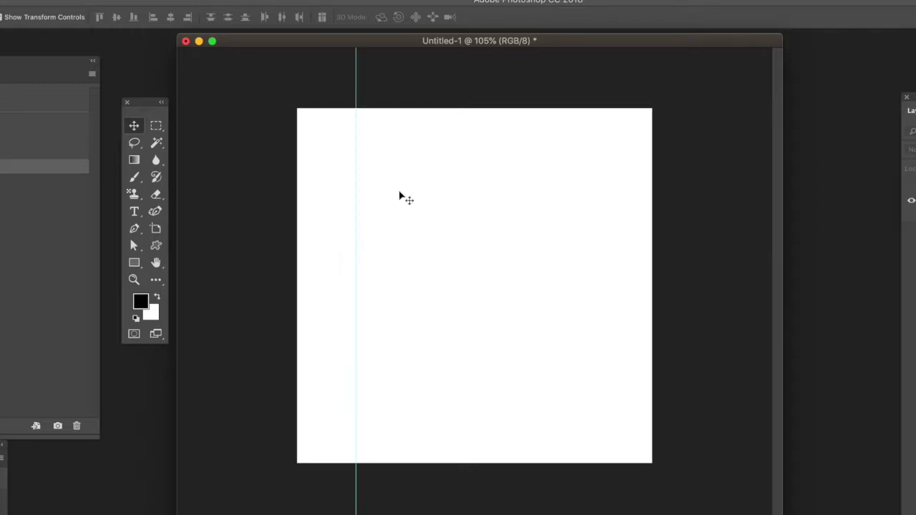
mouse_move(355, 178)
left_mouse_down()
mouse_move(319, 178)
mouse_move(410, 176)
mouse_move(306, 184)
mouse_move(337, 181)
left_mouse_up()
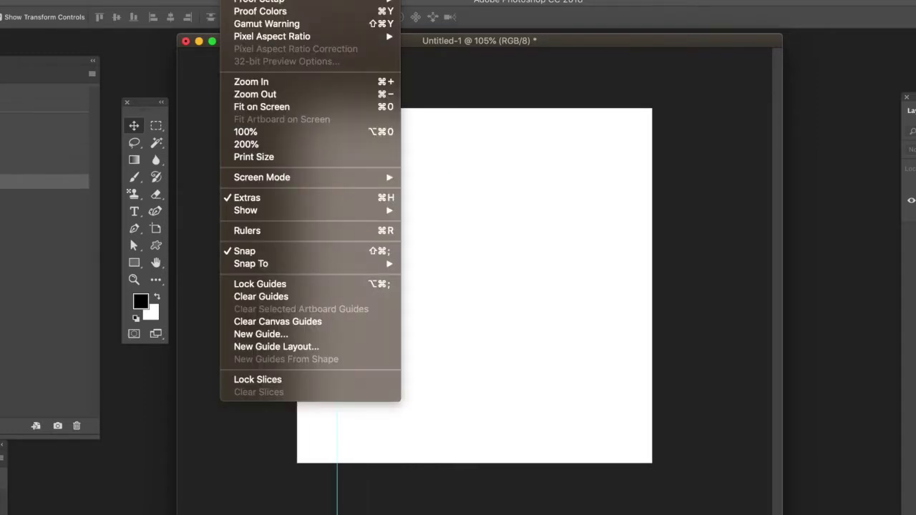
Step: Add a second vertical guide at 2 cm and drag it further right
left_click(274, 334)
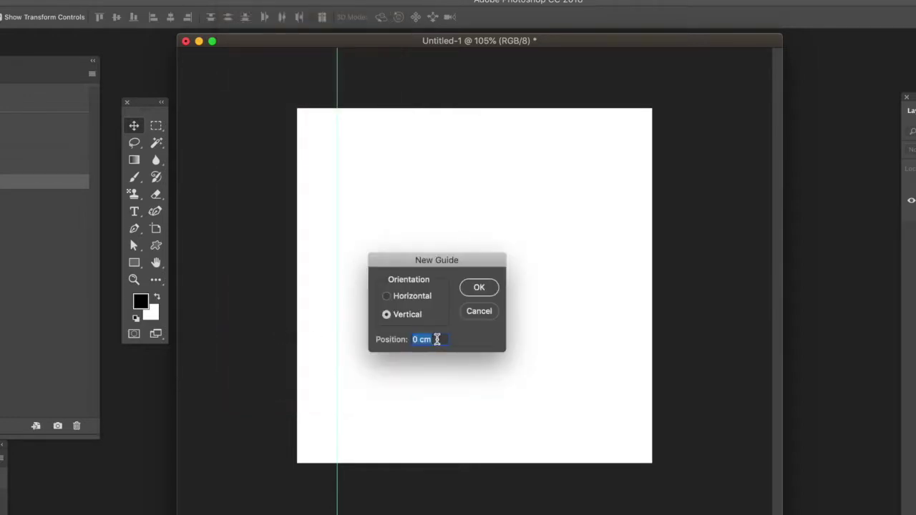
key("Up")
key("Up")
left_click(473, 290)
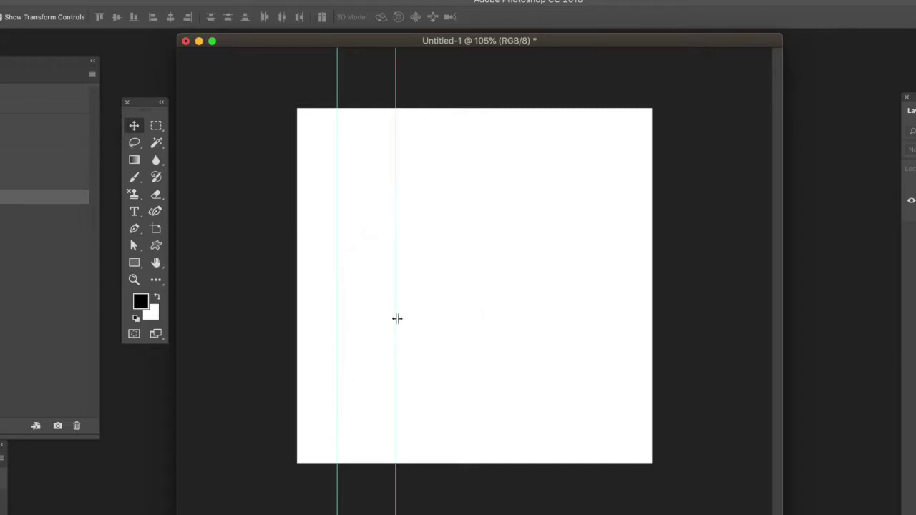
left_click_drag(398, 317, 516, 321)
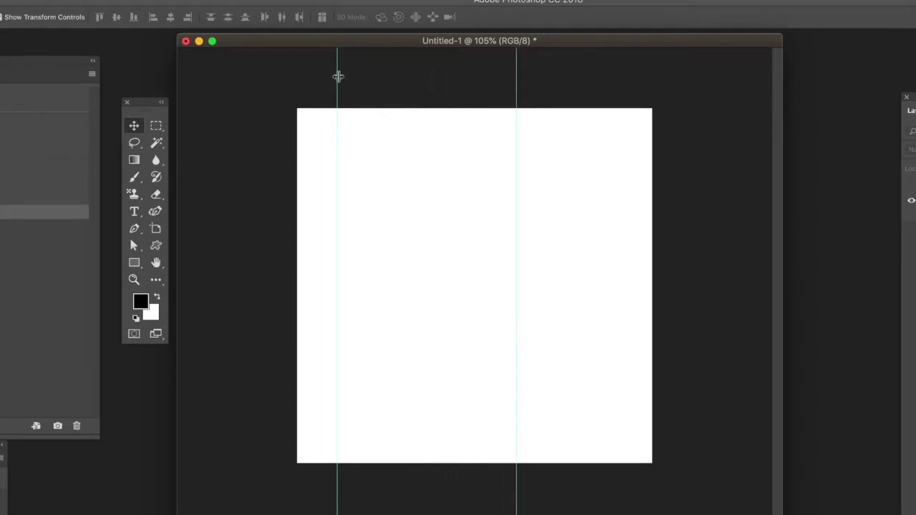
Step: Add a horizontal guide and drag it down the canvas
left_click(236, 0)
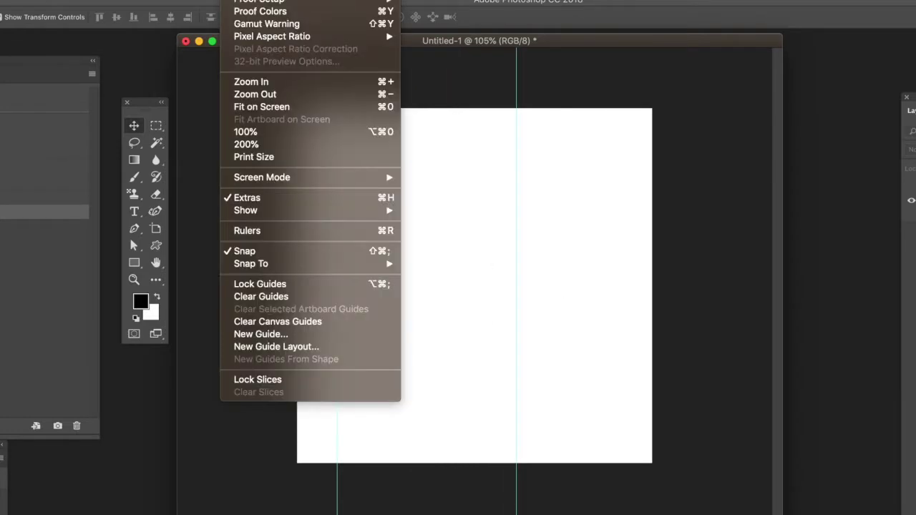
left_click(286, 334)
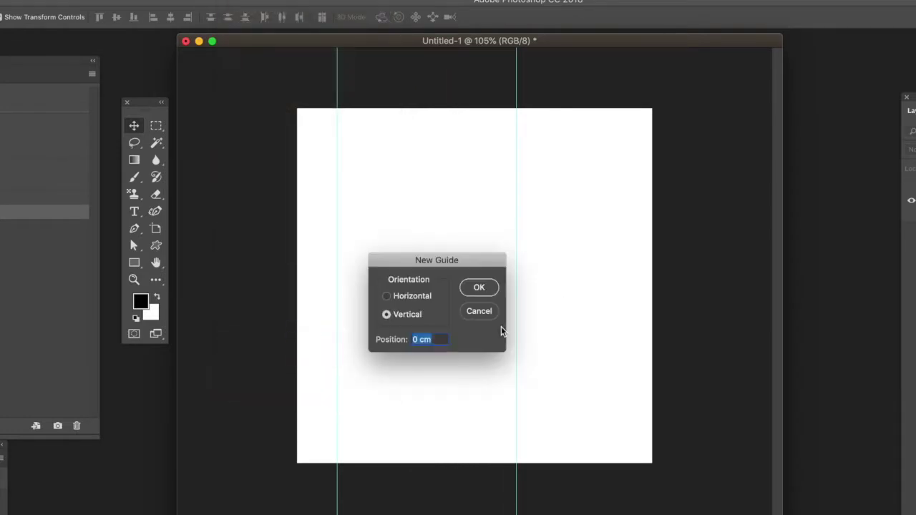
left_click(392, 296)
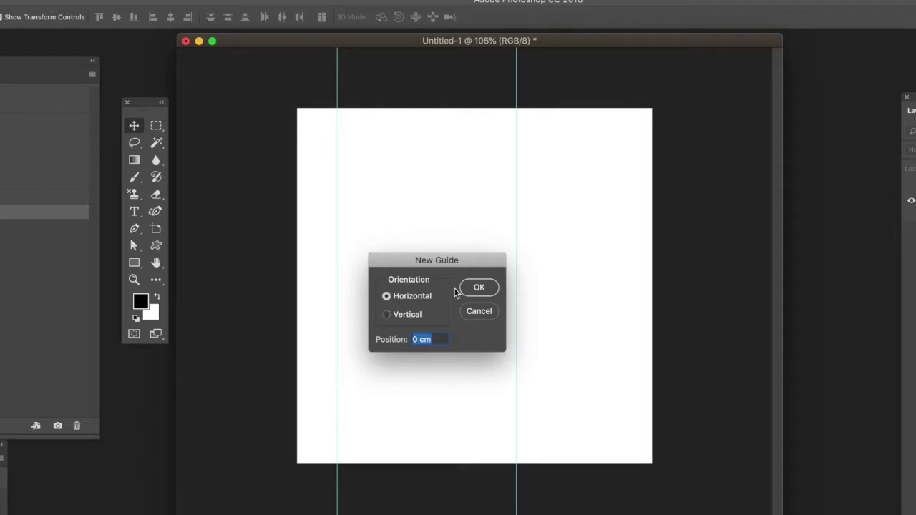
left_click(493, 289)
left_click_drag(455, 109, 427, 223)
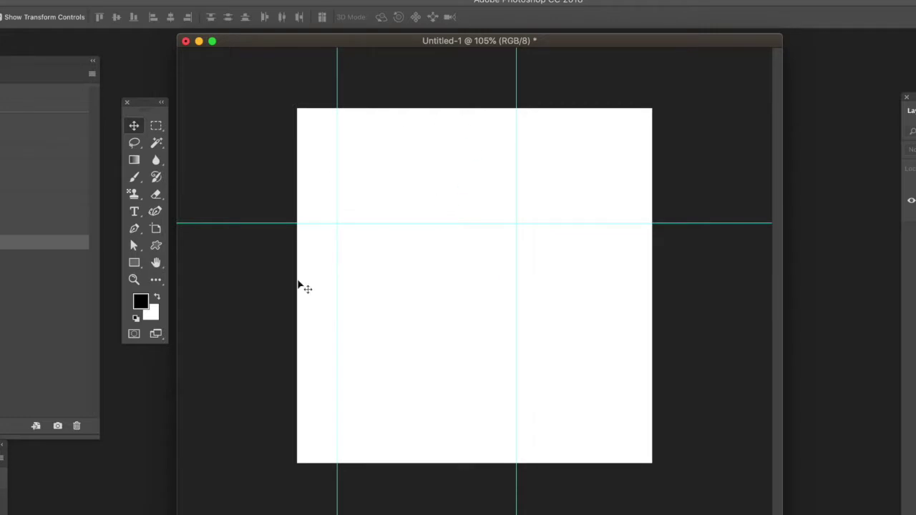
Step: Clear all guides and bring up the New Guide Layout settings
left_click(229, 1)
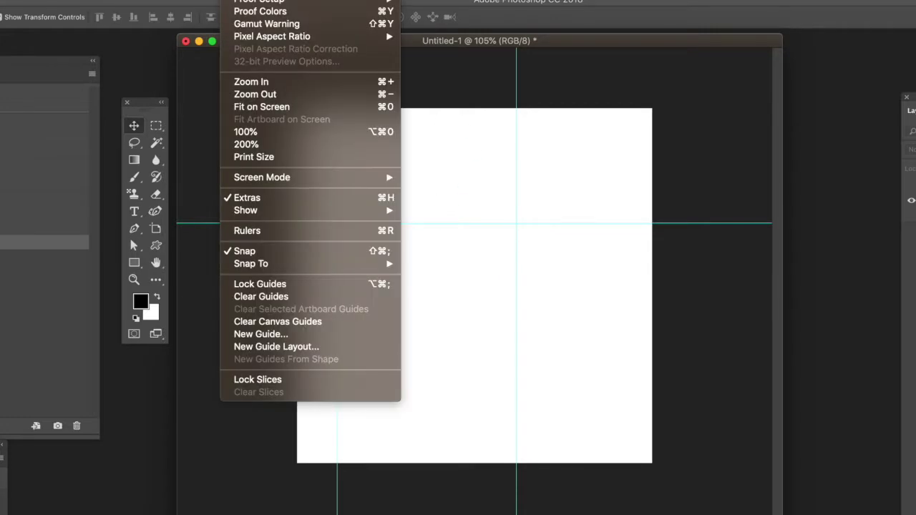
left_click(294, 295)
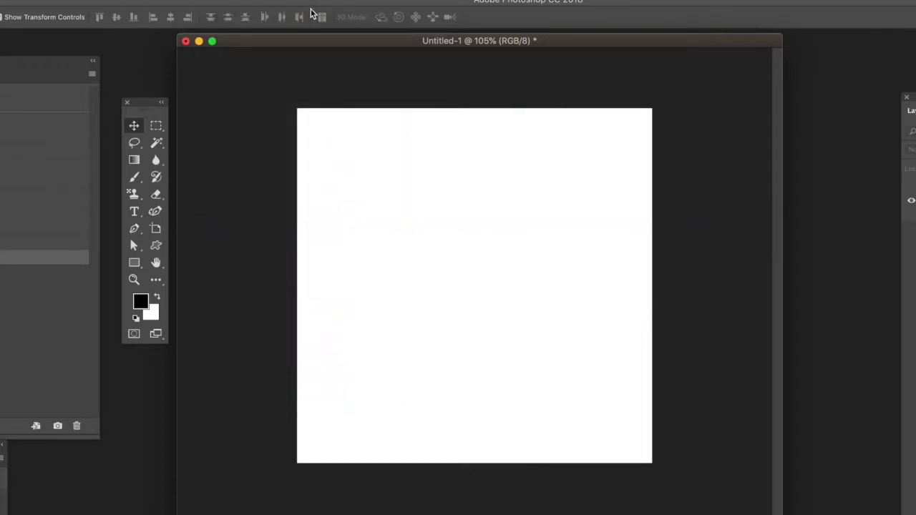
left_click(243, 1)
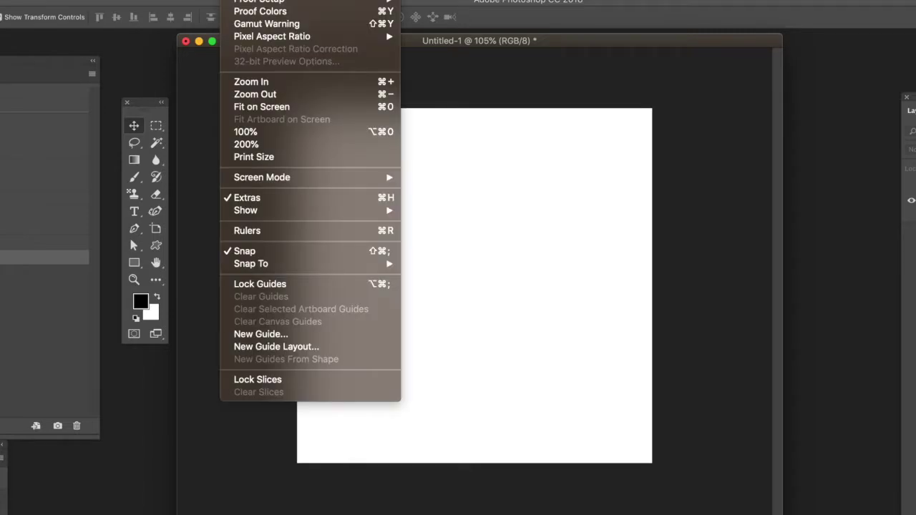
left_click(296, 347)
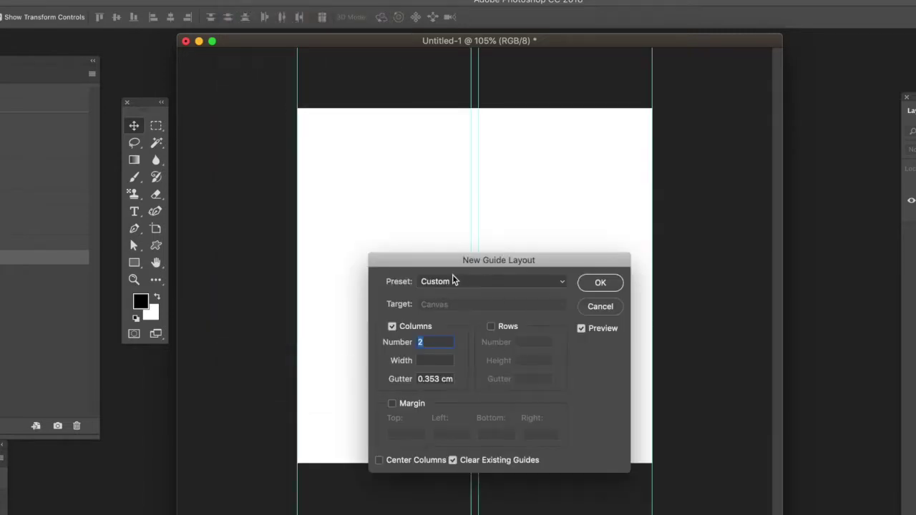
Step: Enable rows and set the column gutter to 1 cm, keeping the row gutter at 0.353 cm
left_click_drag(466, 263, 502, 172)
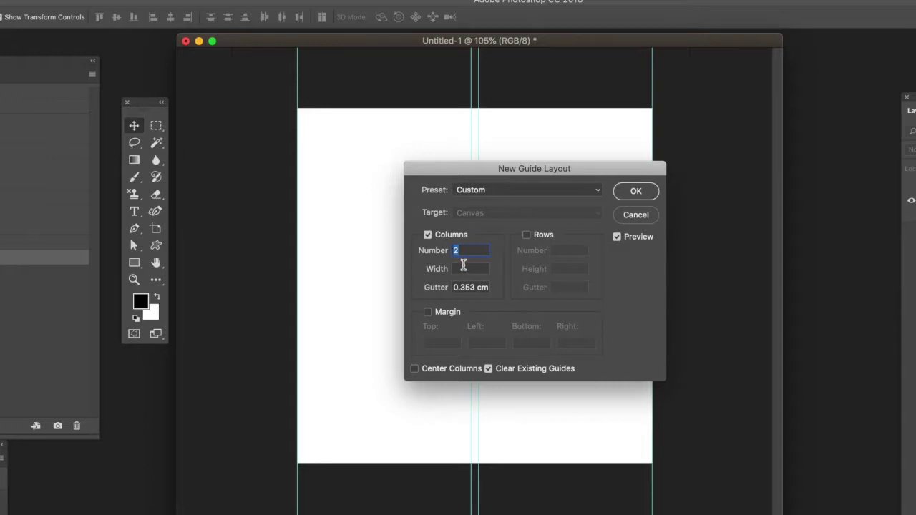
left_click(527, 236)
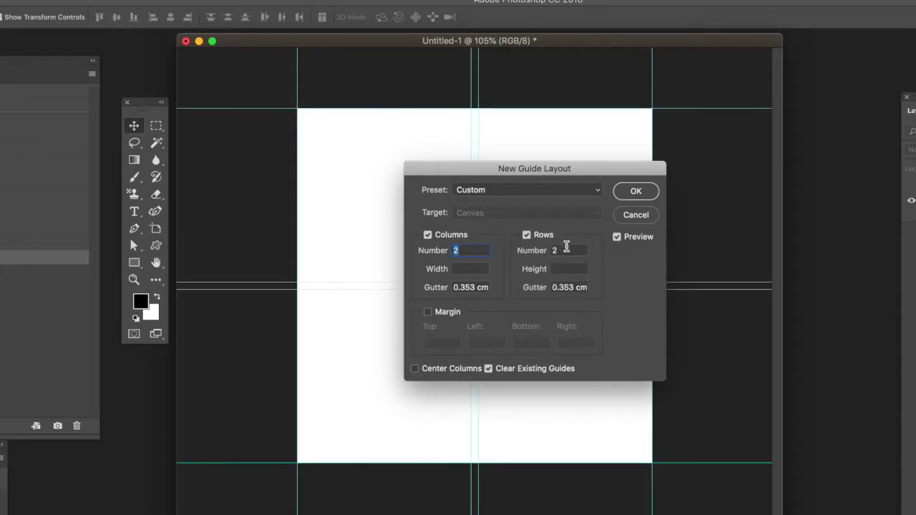
left_click_drag(453, 287, 561, 289)
key("BackSpace")
type("1")
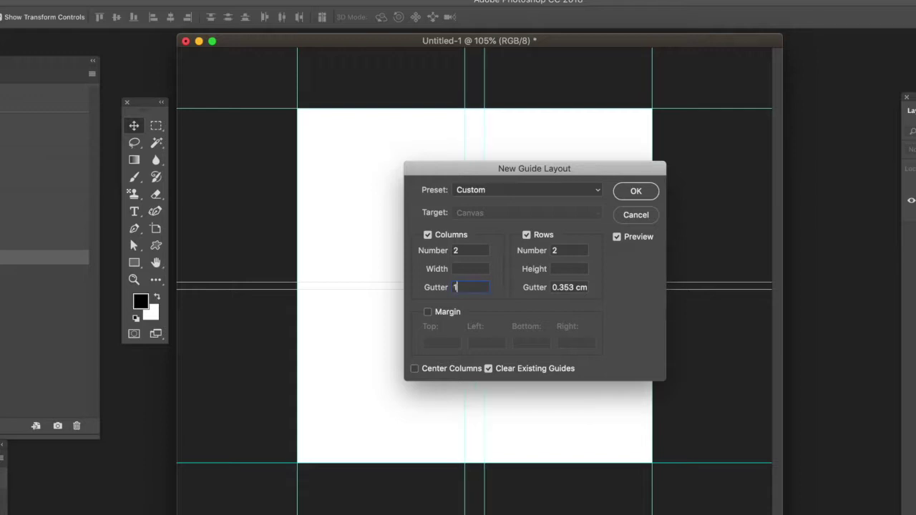
key("Tab")
left_click(552, 287)
key("Up")
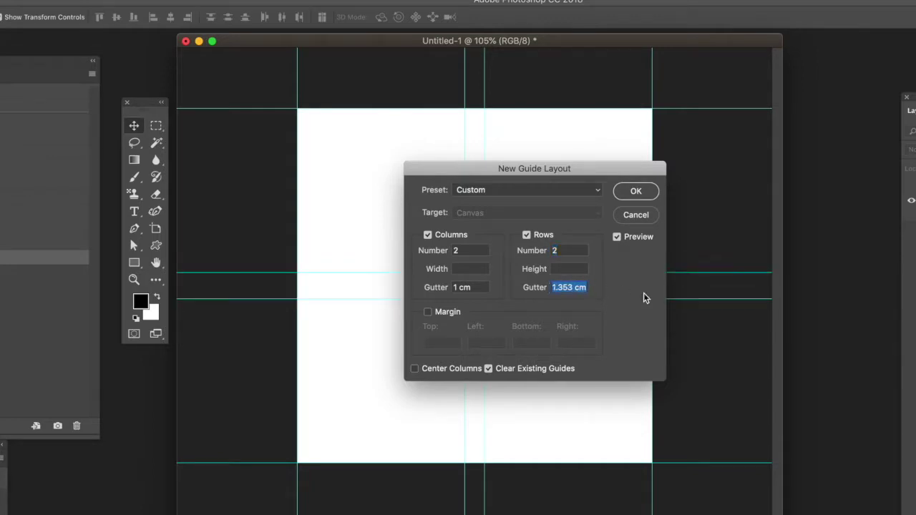
key("Down")
Step: Set the layout to 3 rows and 4 columns
left_click(573, 247)
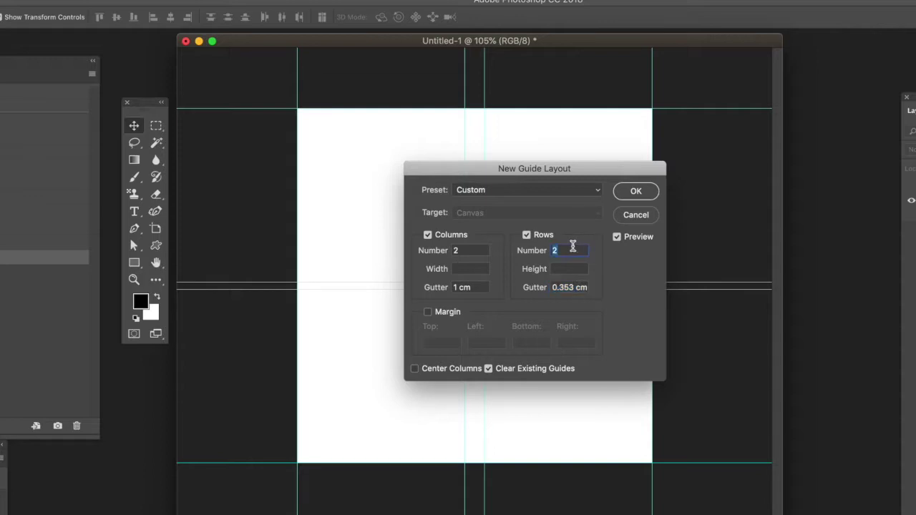
key("Up")
key("Up")
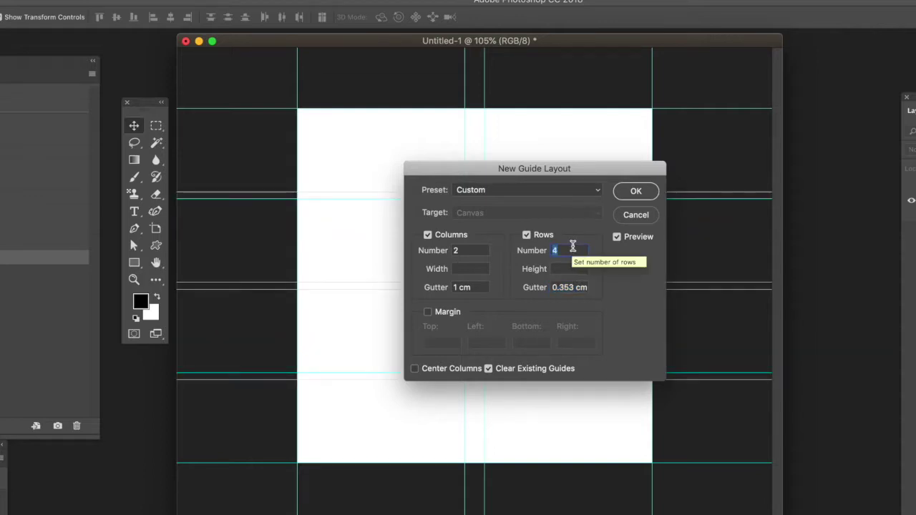
key("Up")
key("Down")
key("Down")
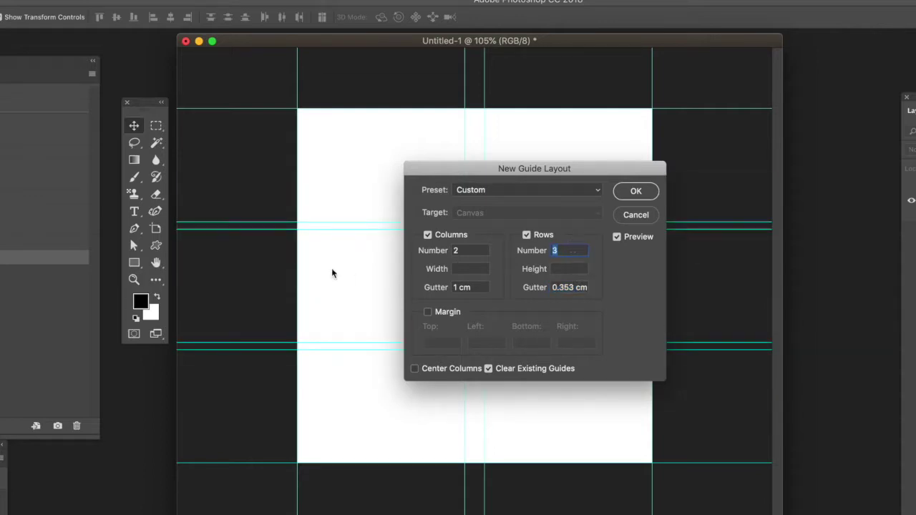
left_click(465, 249)
key("Up")
key("Up")
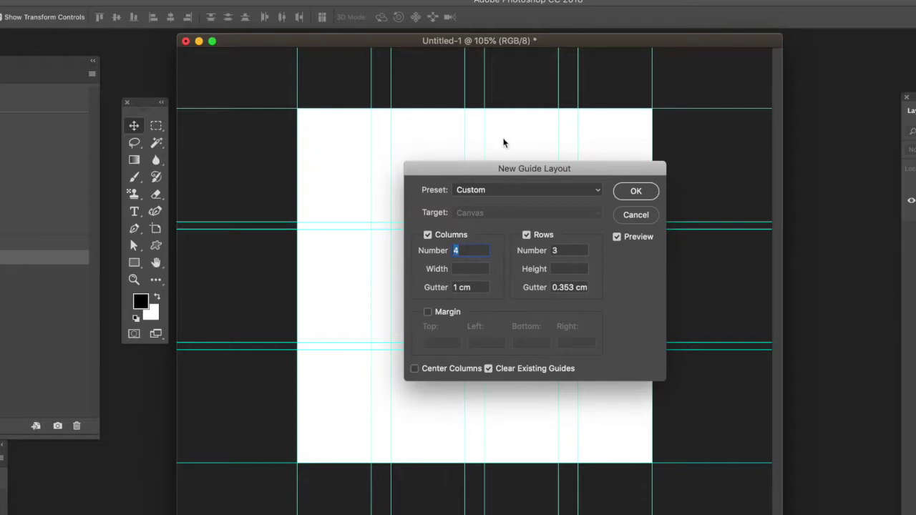
left_click(468, 190)
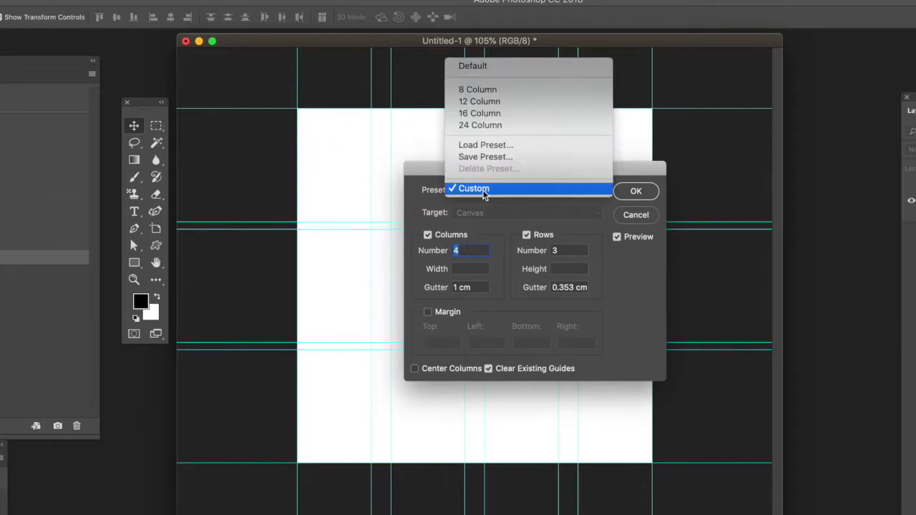
Step: Apply an 8-column guide layout with 0.353 cm gutters and no rows
left_click(510, 89)
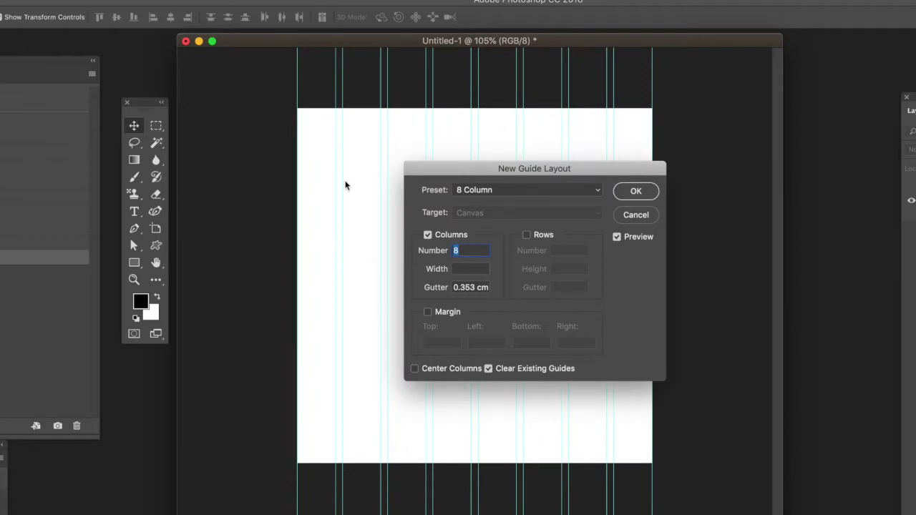
left_click(497, 188)
left_click(497, 164)
left_click(481, 190)
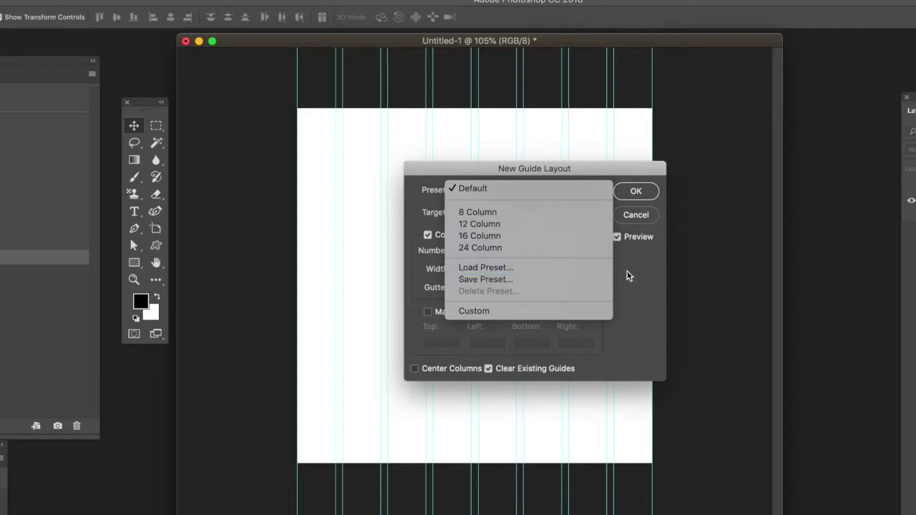
left_click(612, 288)
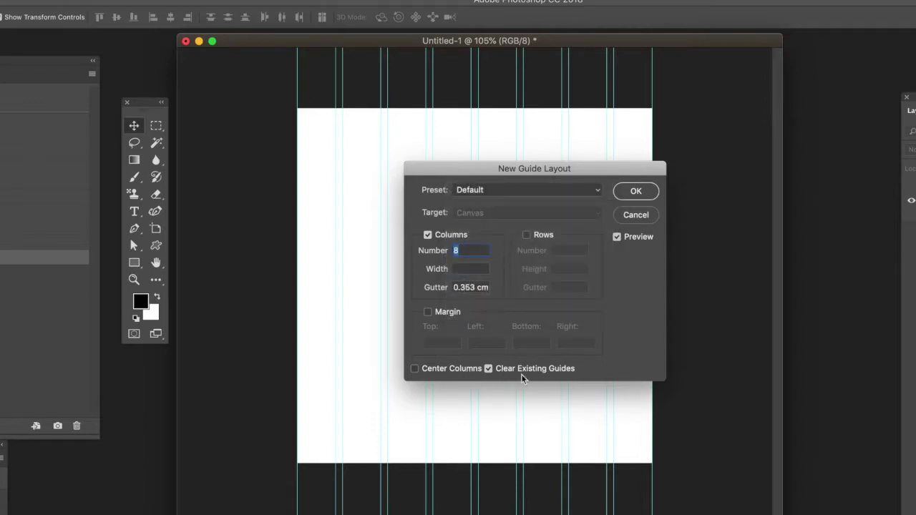
left_click(650, 194)
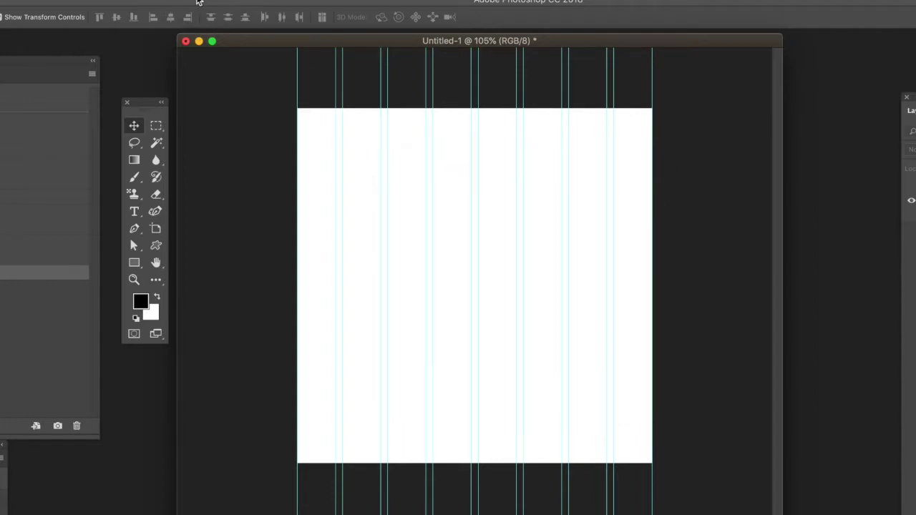
left_click(236, 0)
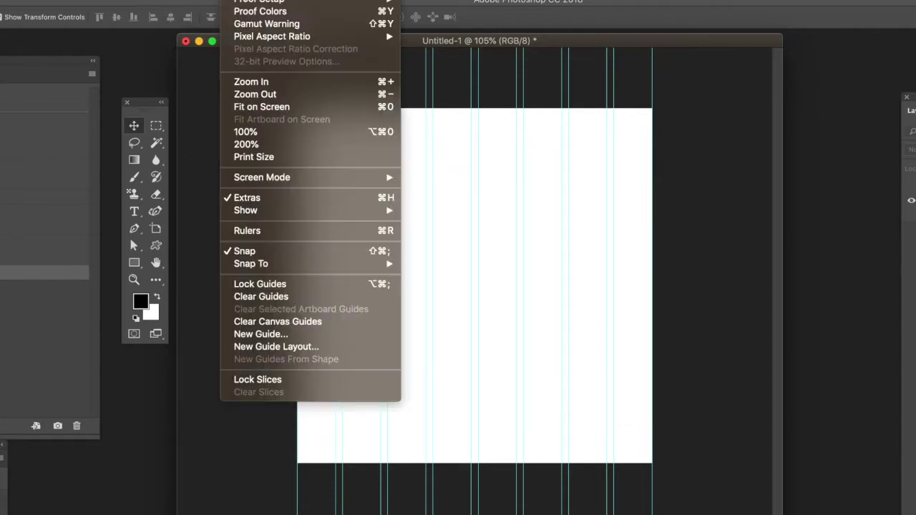
Step: Reopen New Guide Layout, raise columns to 12, and keep Clear Existing Guides ticked
left_click(267, 348)
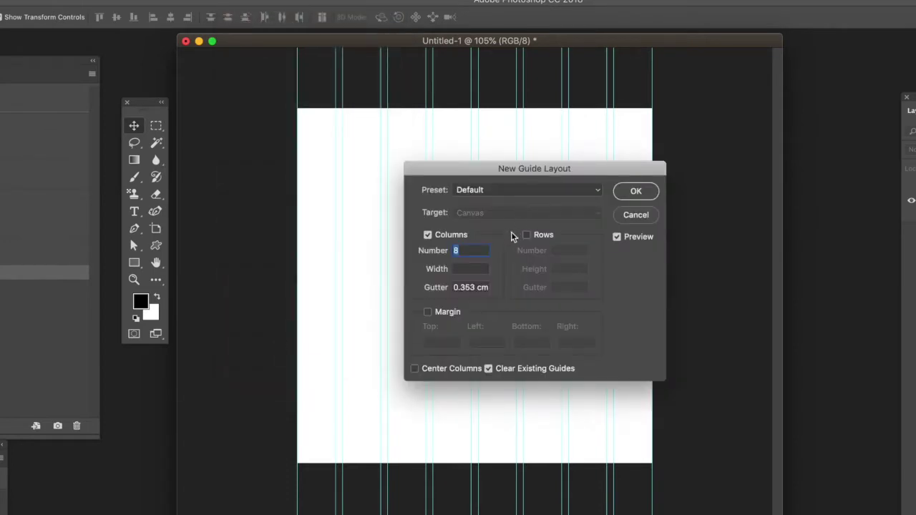
key("Up")
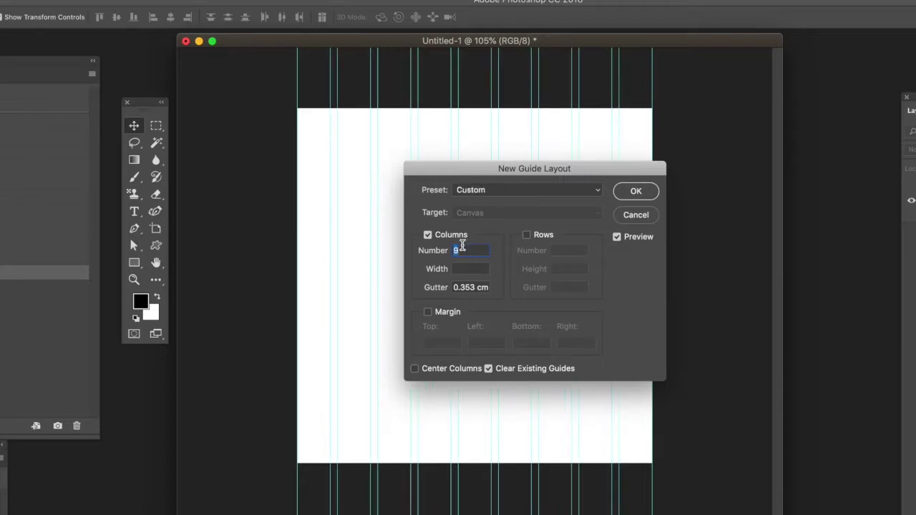
key("Up")
key("Up")
key("Up")
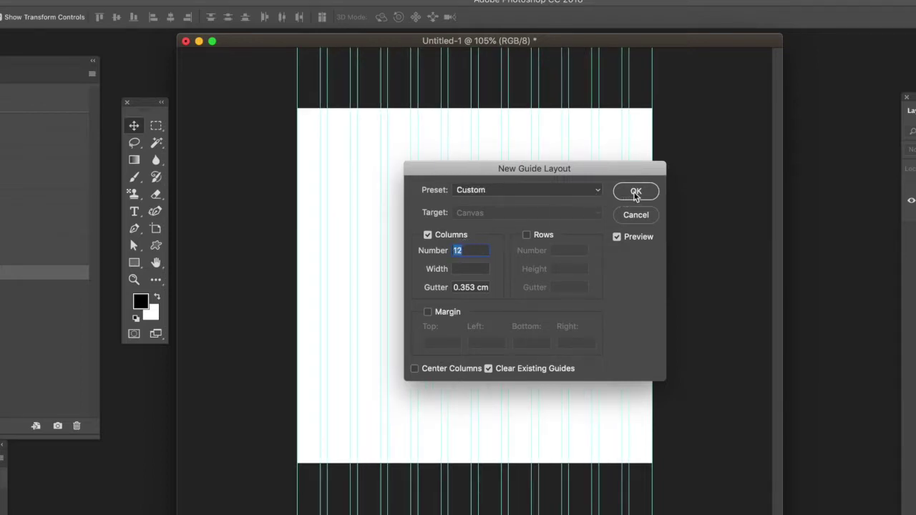
left_click(491, 368)
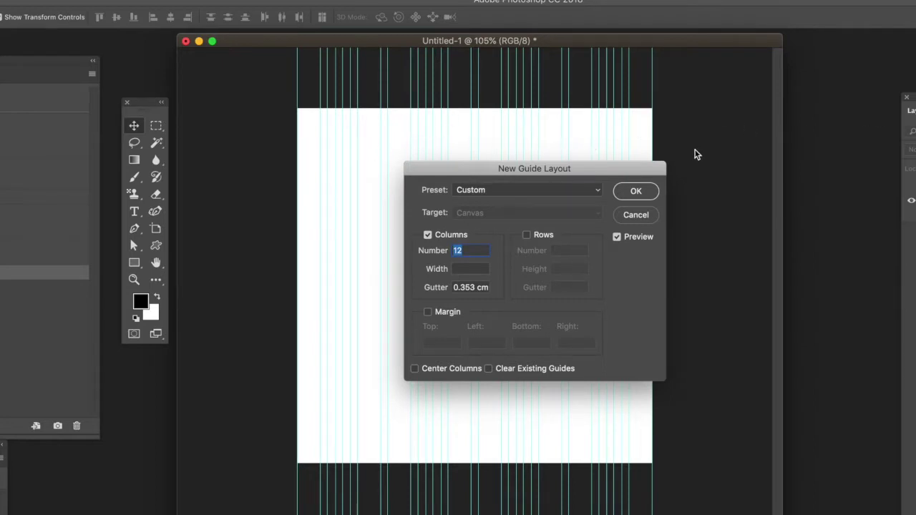
left_click(490, 368)
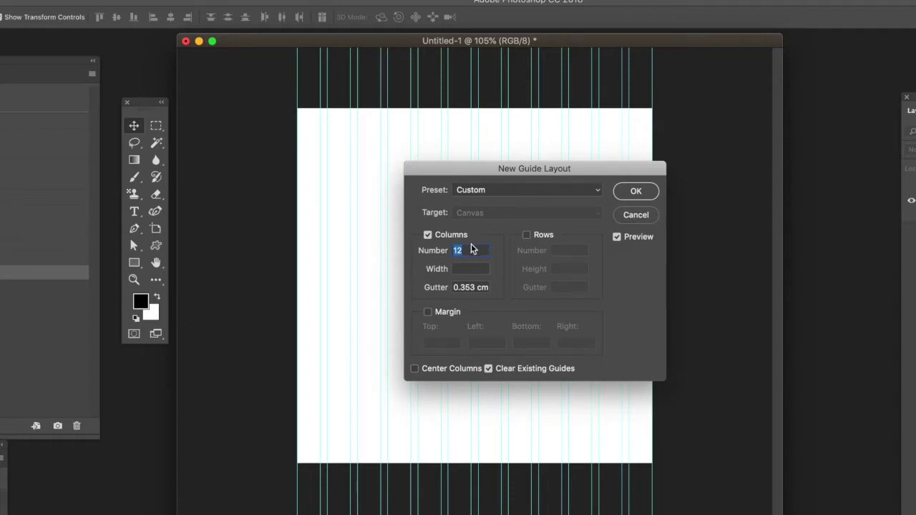
Step: Apply a guide layout of 3 centred columns with width 2
type("3")
key("Tab")
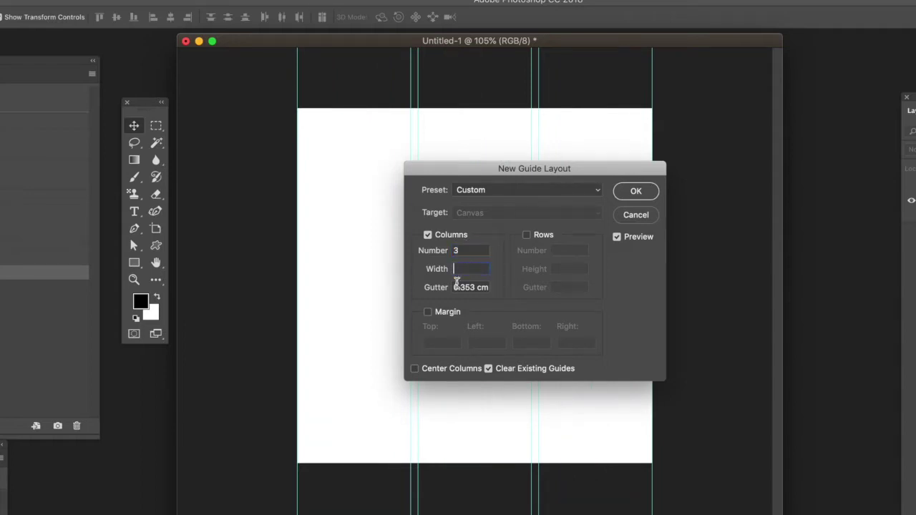
left_click(463, 266)
type("2")
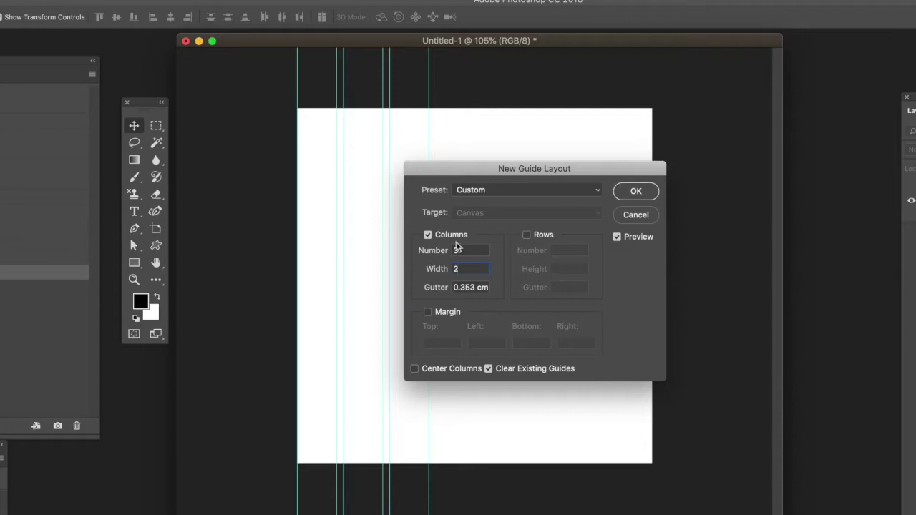
left_click(417, 369)
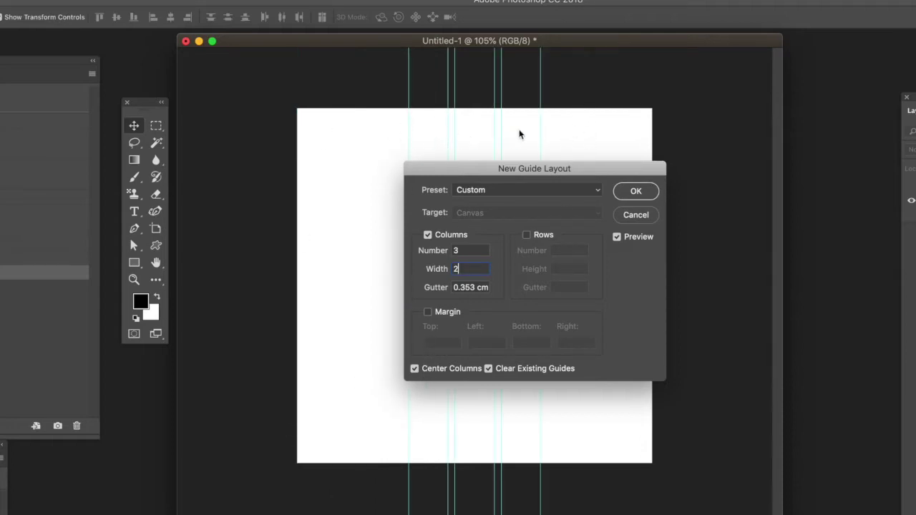
left_click(636, 190)
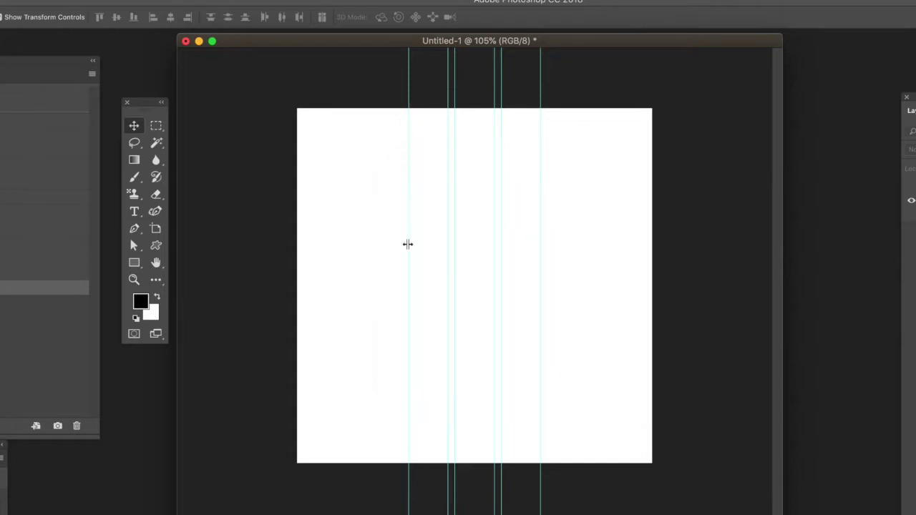
Step: Clear all guides from the canvas with View > Clear Guides
left_click(232, 0)
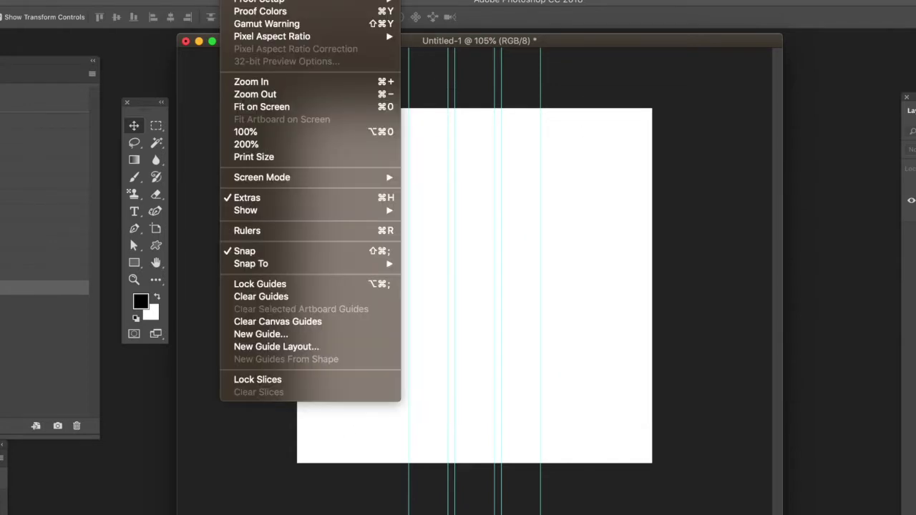
left_click(289, 299)
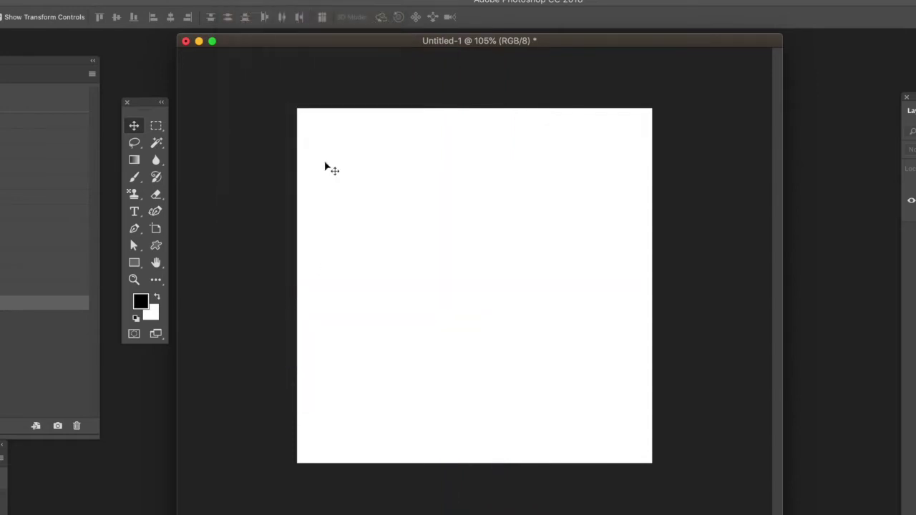
left_click(135, 266)
Step: Draw three black O custom shapes (large top centre, lower left, flatter lower right) and select them all
left_click(155, 246)
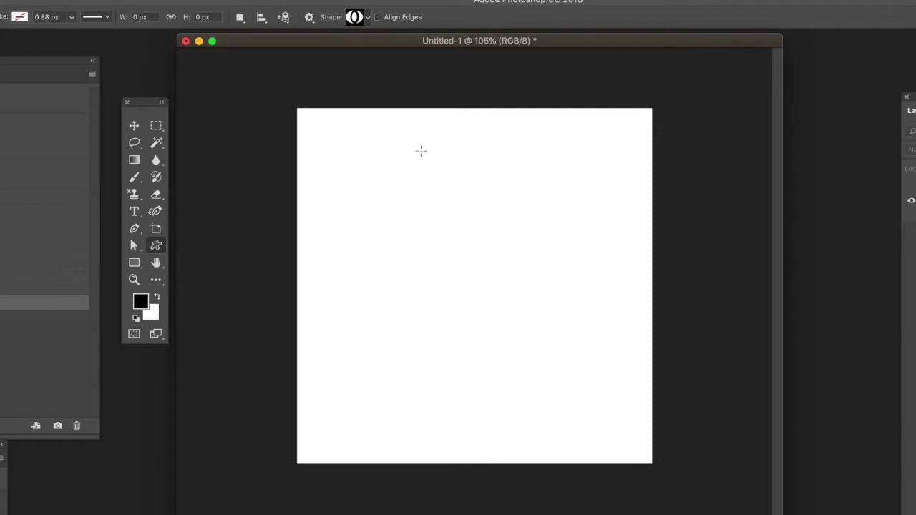
left_click_drag(371, 155, 547, 316)
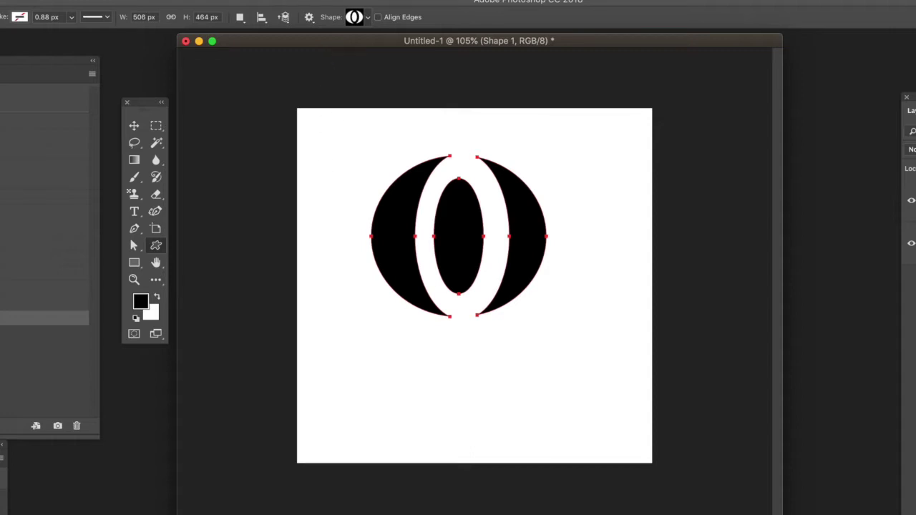
left_click_drag(323, 322, 456, 431)
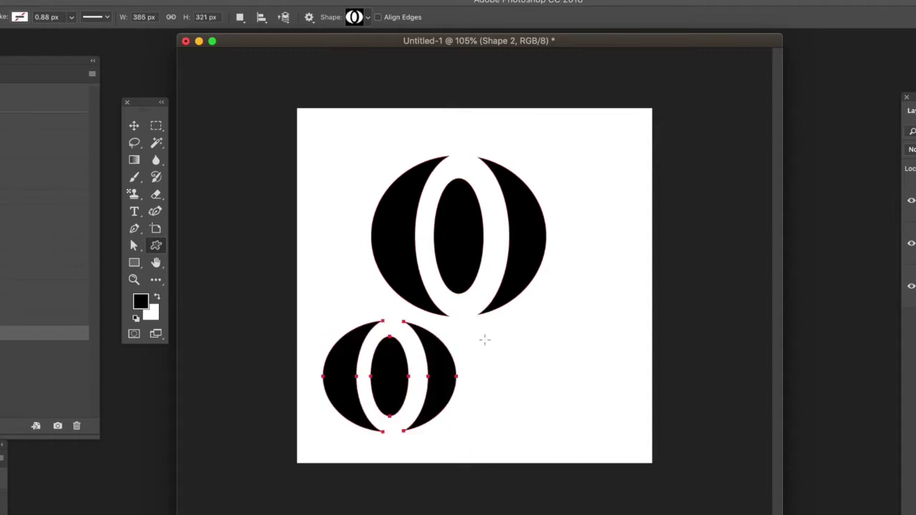
left_click_drag(477, 338, 585, 412)
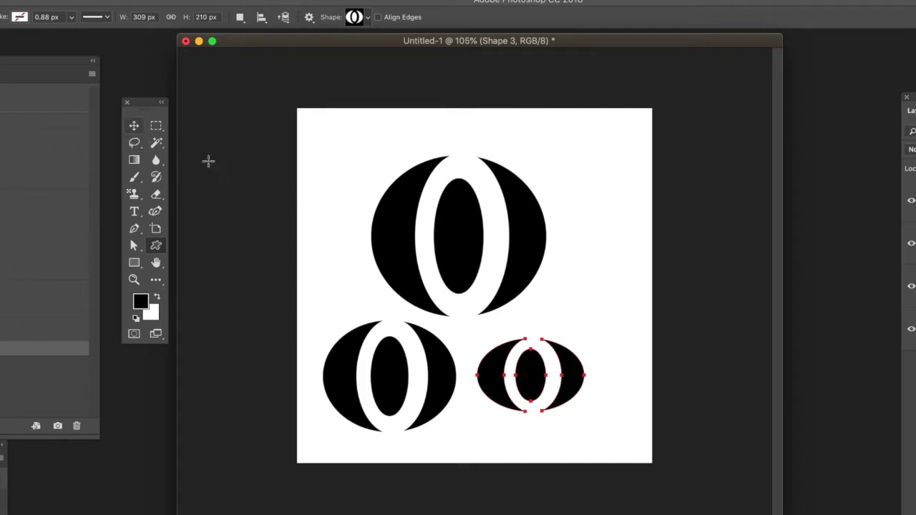
left_click(134, 247)
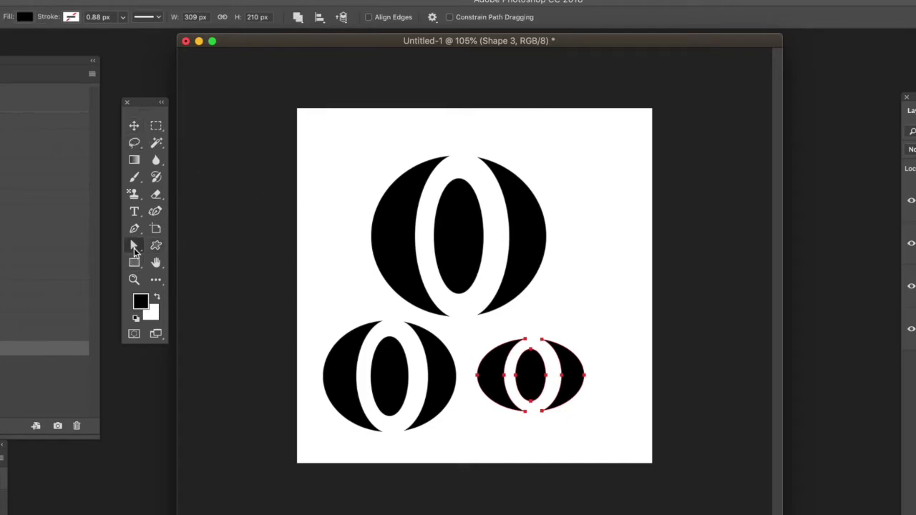
left_click_drag(262, 122, 651, 466)
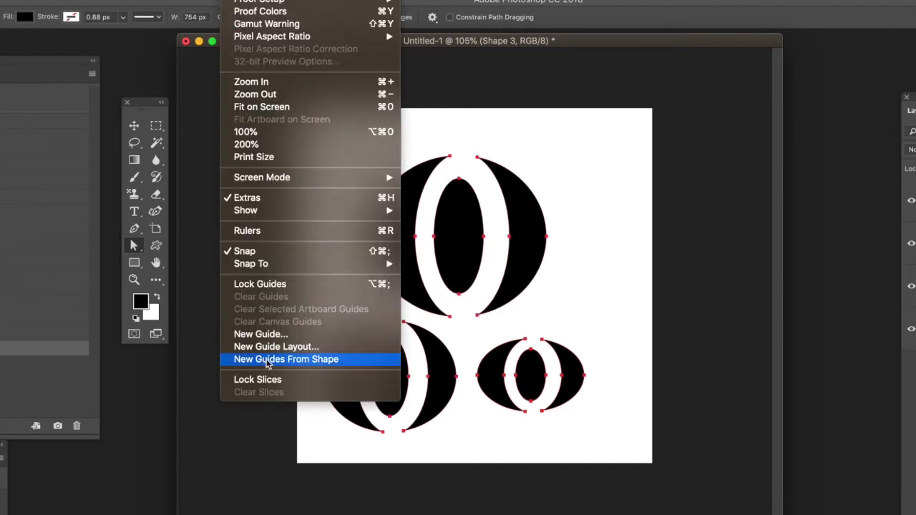
left_click(292, 365)
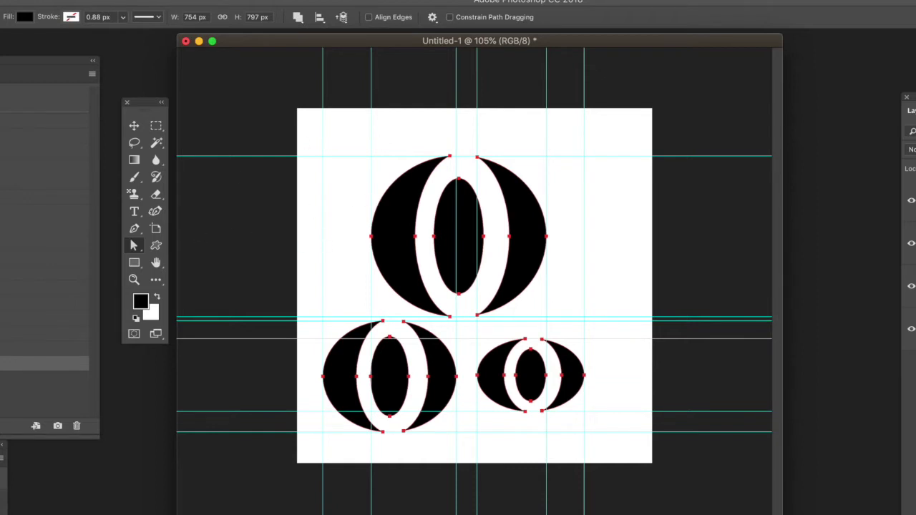
left_click(236, 0)
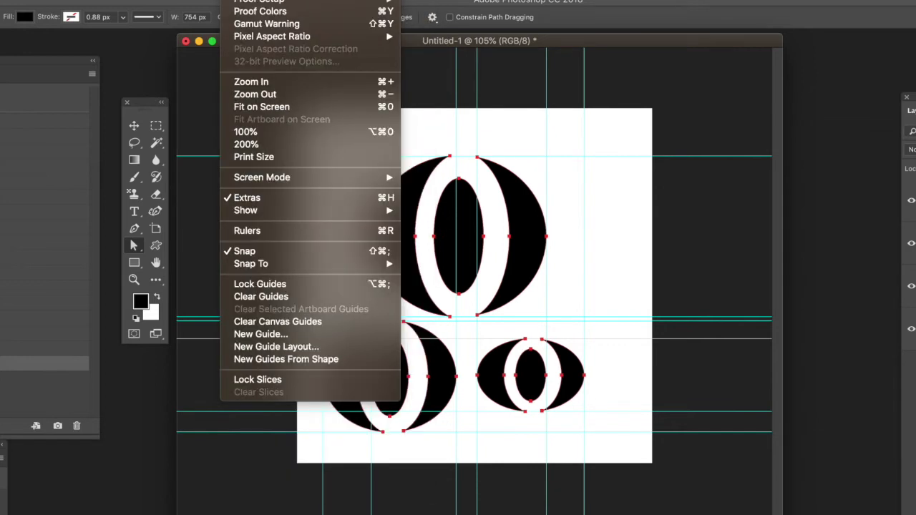
left_click(273, 296)
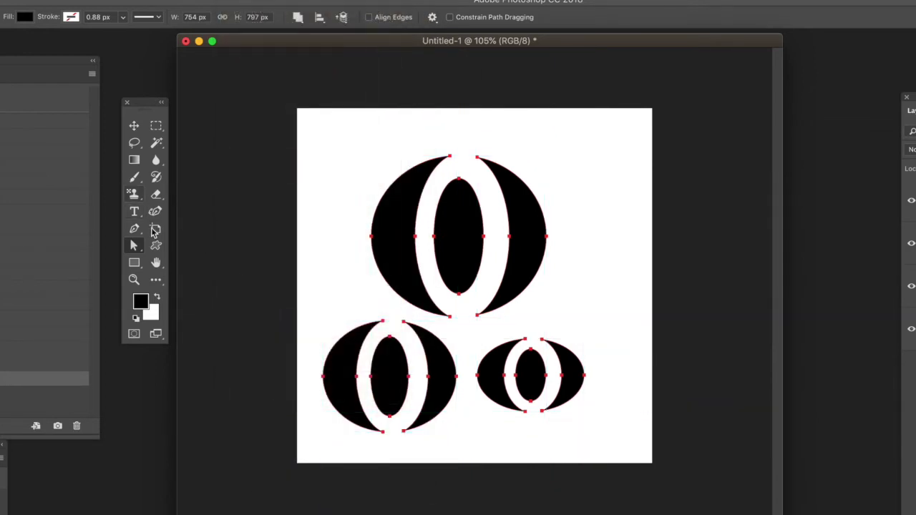
Step: Delete the O shapes and add the text 'Some type' near the canvas centre
key("Delete")
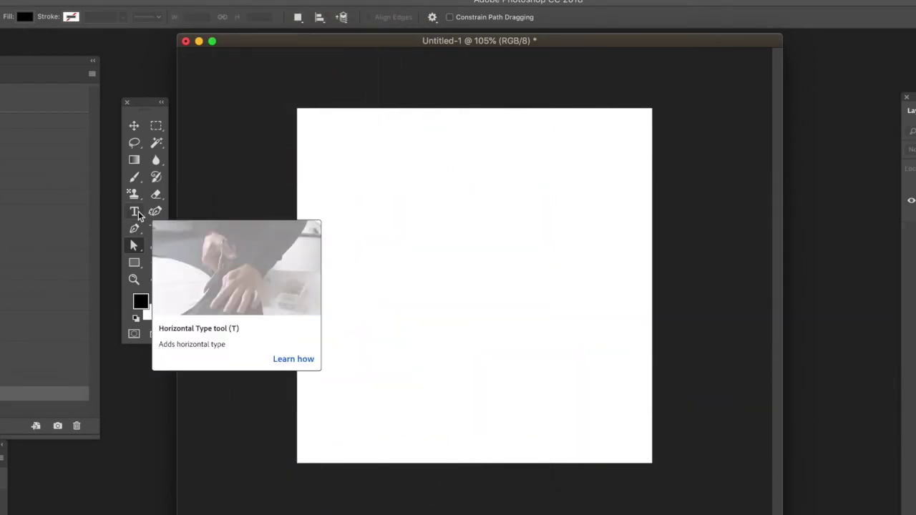
key("t")
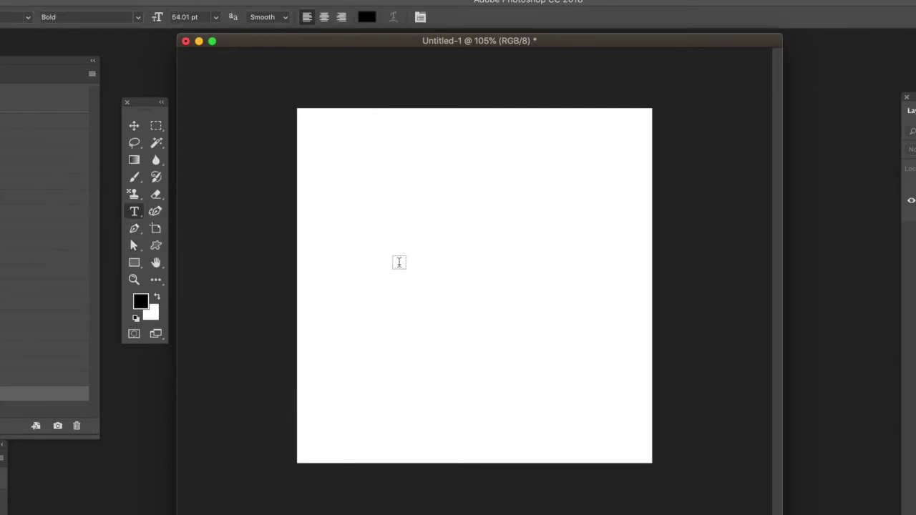
left_click(398, 261)
type("Some")
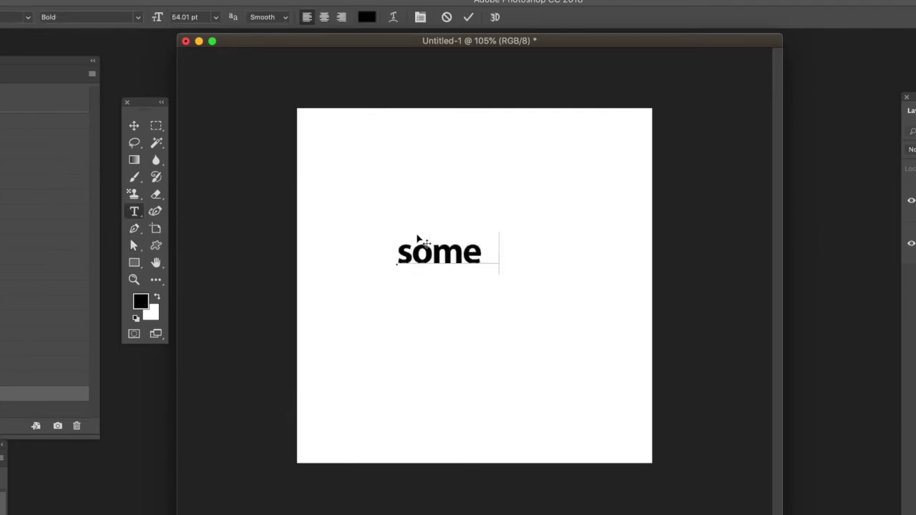
type(" type")
left_click(135, 126)
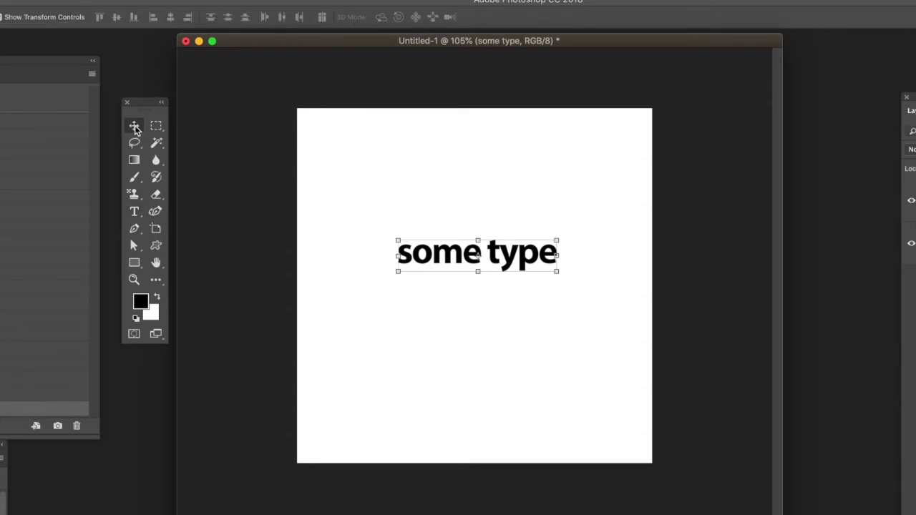
Step: Create guides from the text's bounds, move the text down-left, and create guides again
left_click(240, 0)
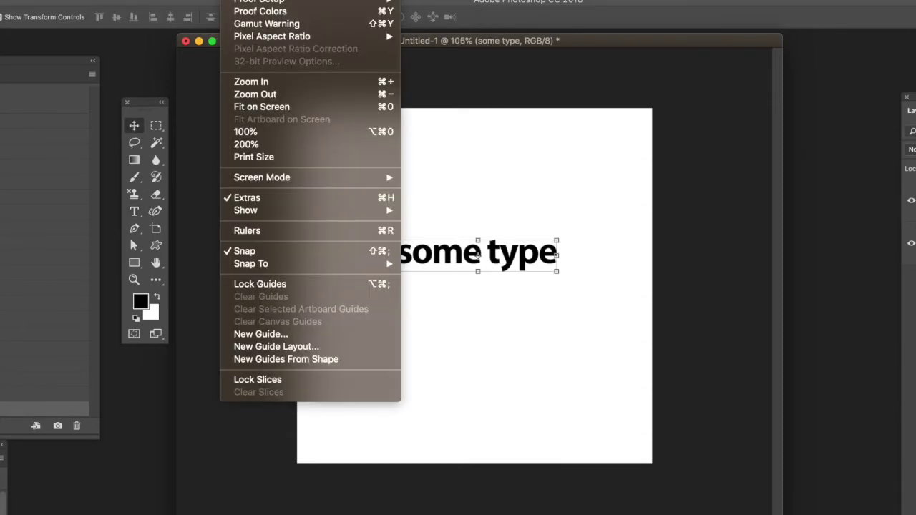
left_click(299, 359)
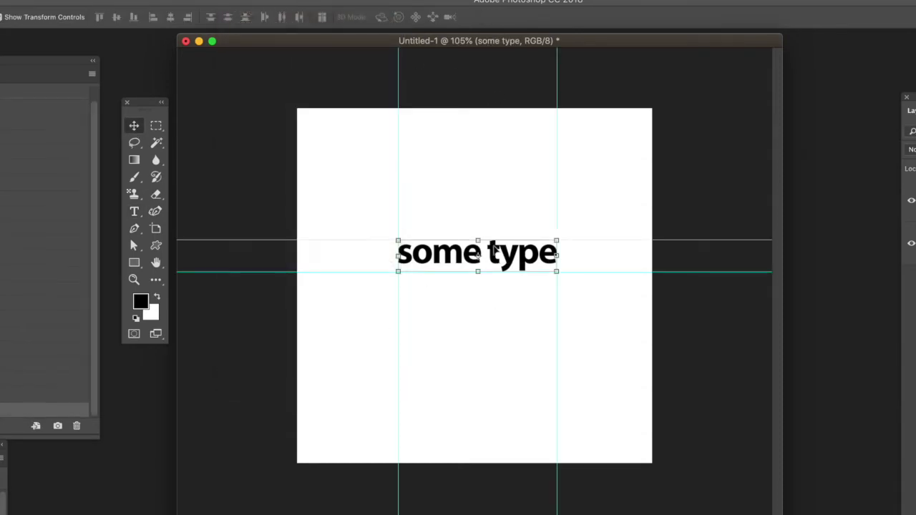
left_click_drag(533, 257, 482, 341)
left_click(239, 0)
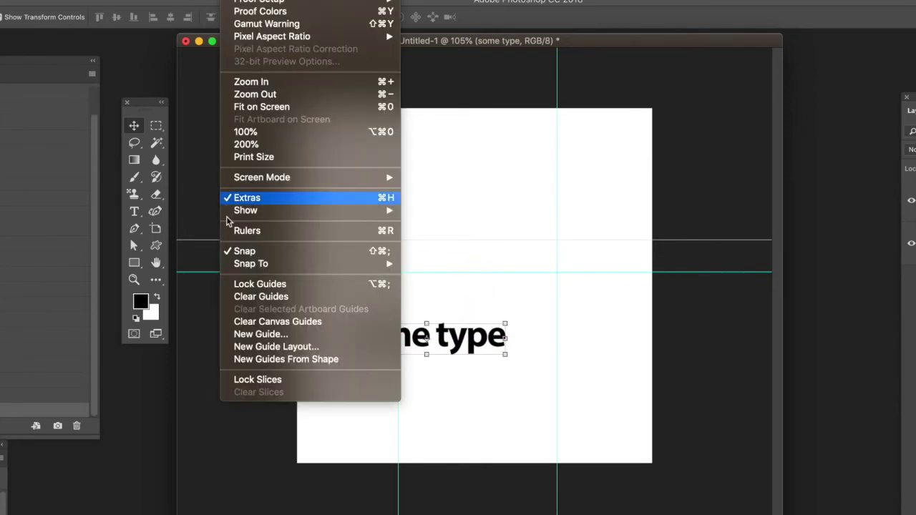
left_click(270, 361)
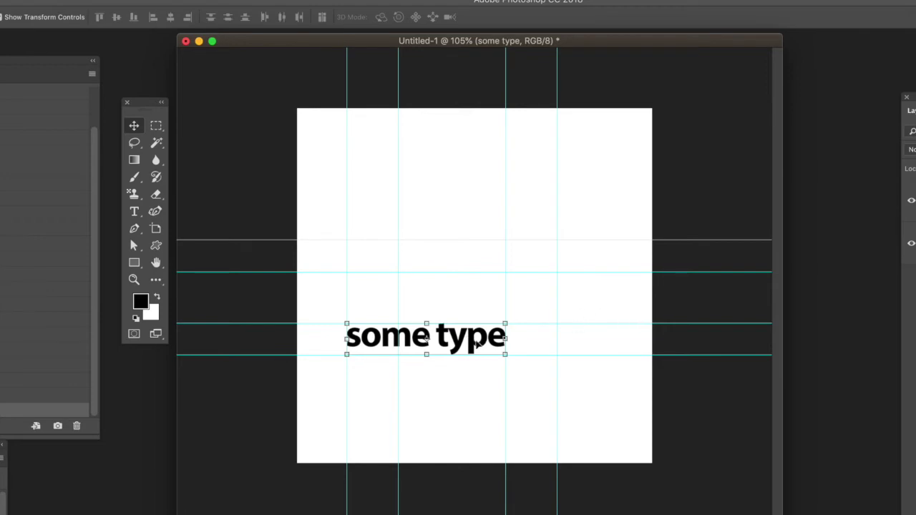
left_click_drag(474, 346, 594, 342)
left_click_drag(530, 342, 413, 341)
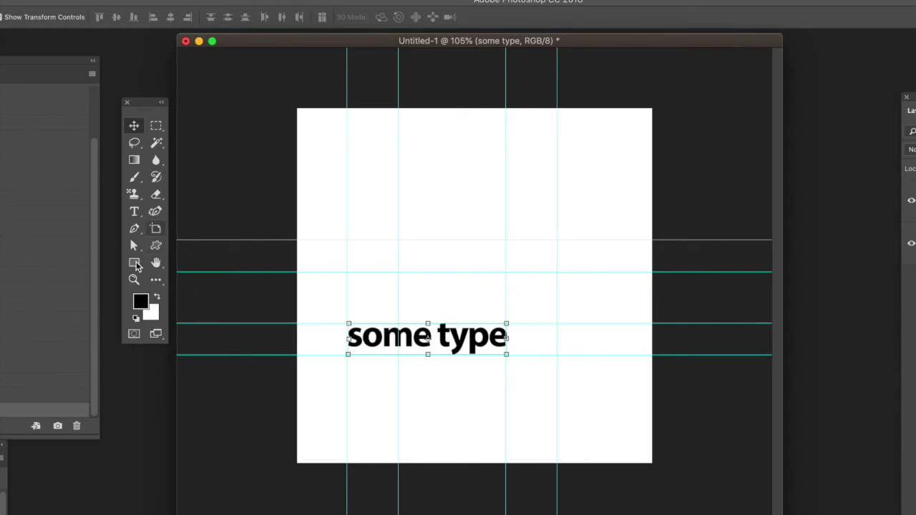
Step: Draw three snapped black rectangles: one above the text, a small square right of it, a tall one top-right
left_click(134, 263)
left_click_drag(400, 169, 507, 238)
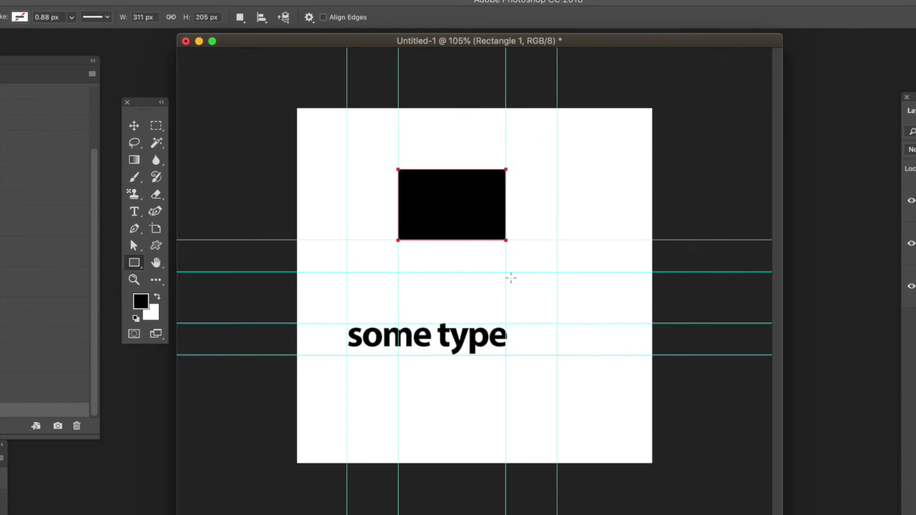
left_click_drag(505, 271, 557, 323)
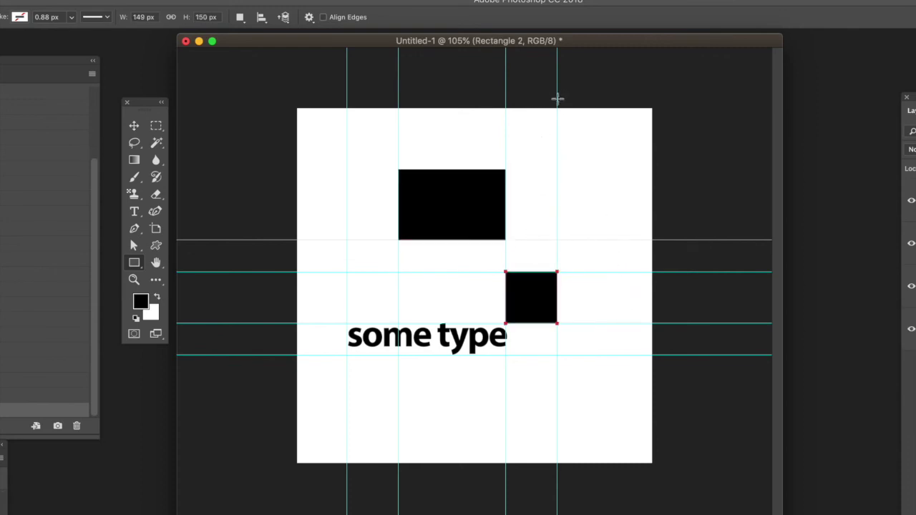
left_click_drag(557, 109, 652, 241)
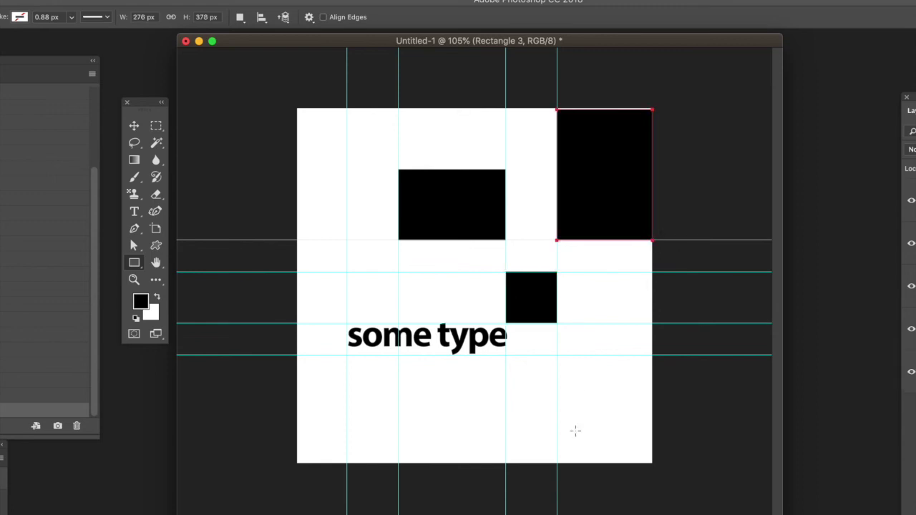